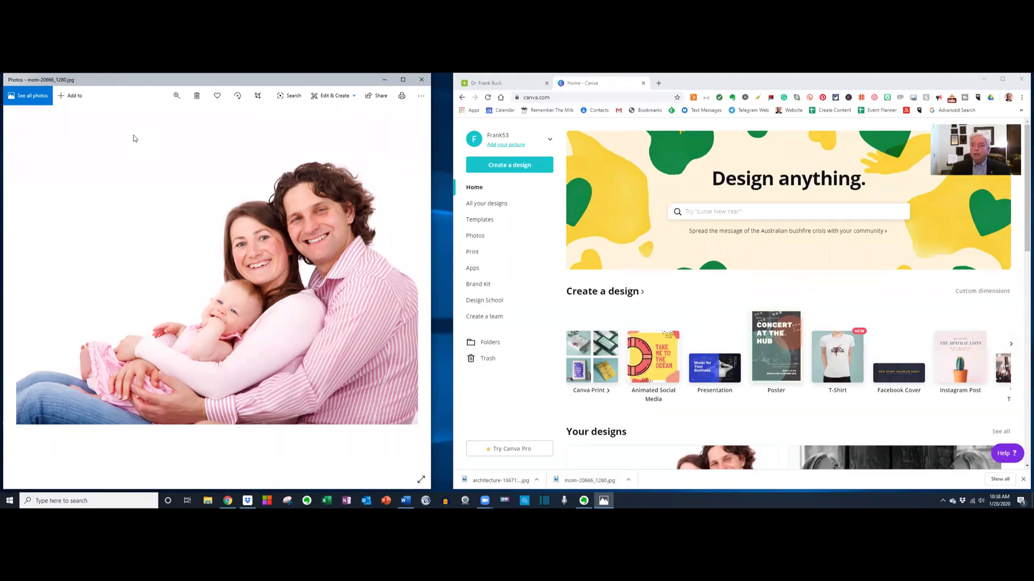
# Search Canva for 'facebook cover' and pick the Facebook Cover design type to list its templates.
pyautogui.click(712, 210)
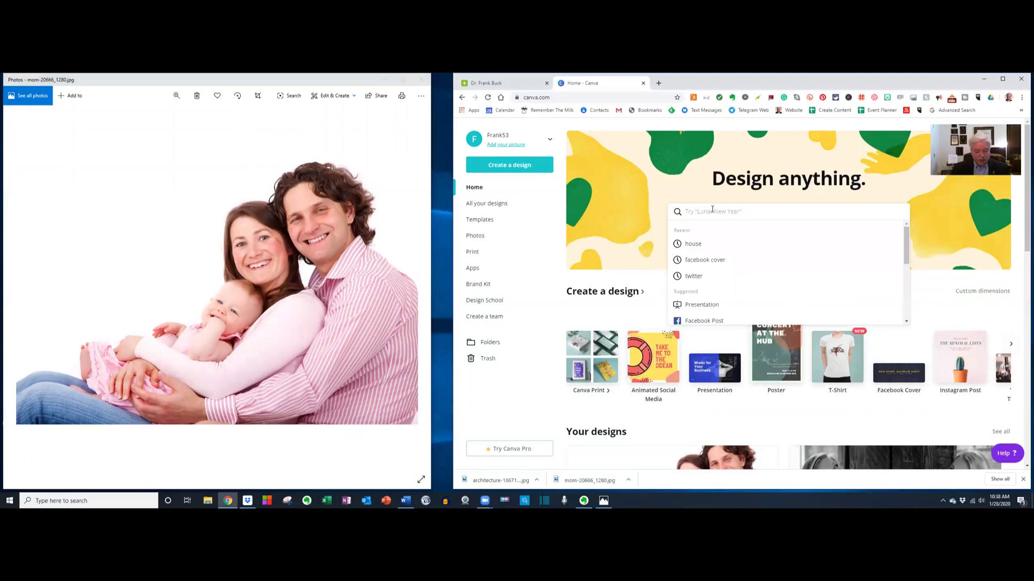
pyautogui.write('faceb')
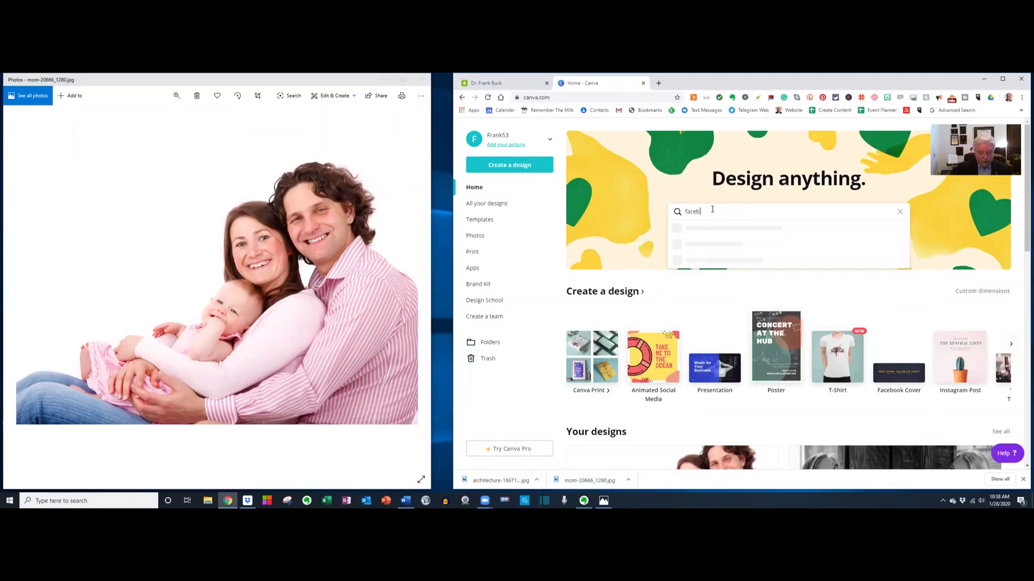
pyautogui.write('ook cov')
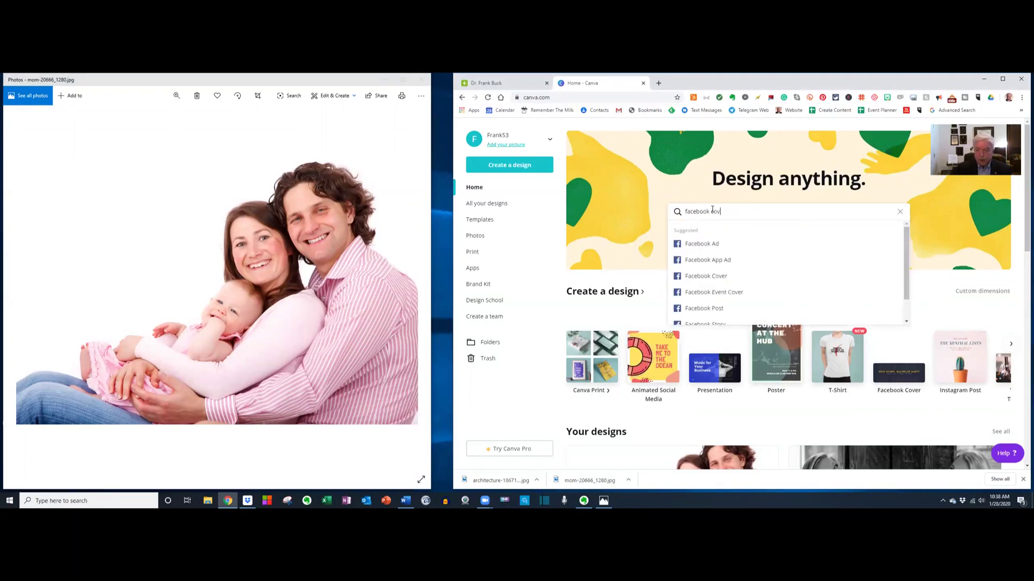
pyautogui.write('er')
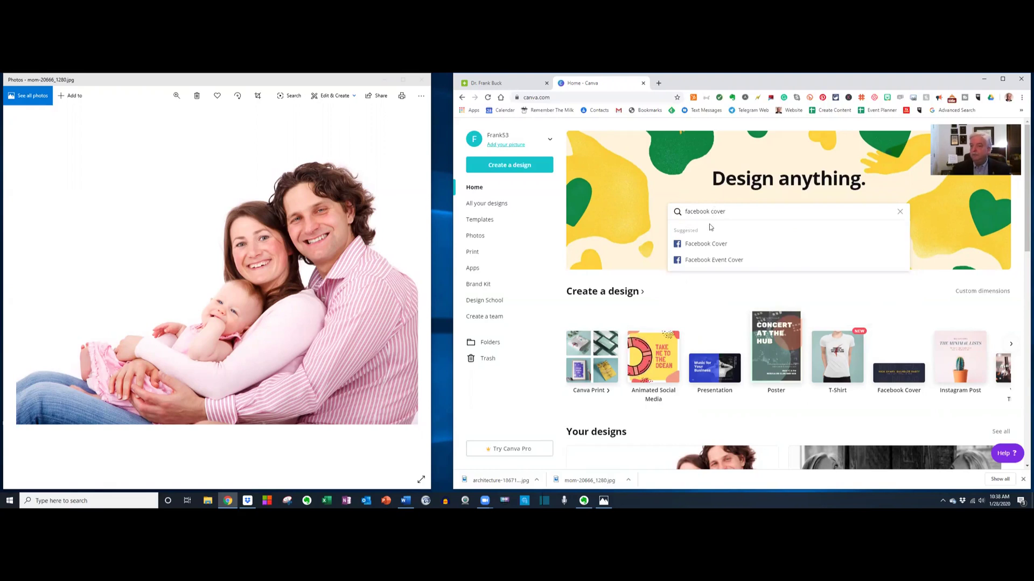
pyautogui.click(702, 245)
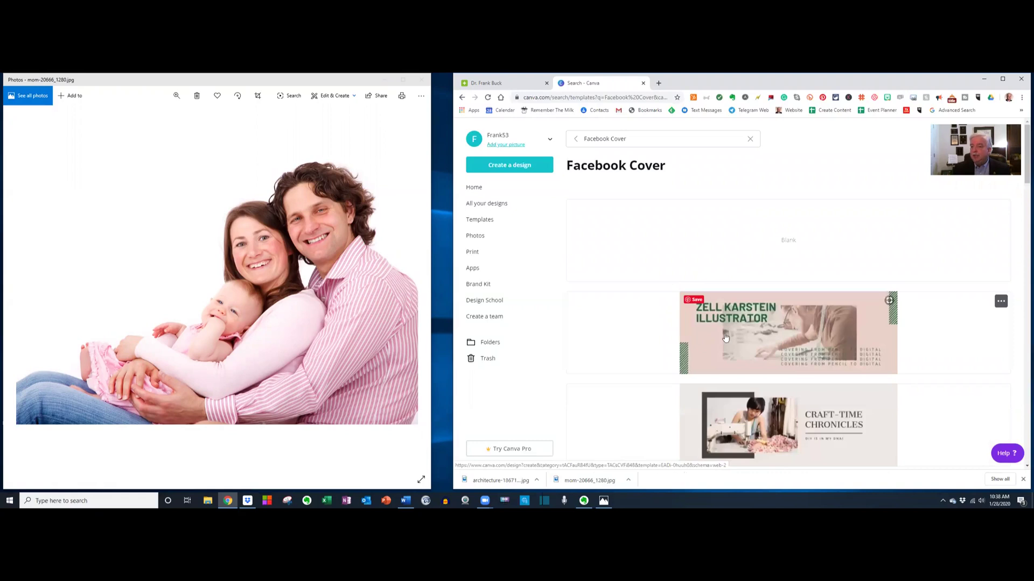
pyautogui.scroll(-2, 731, 344)
pyautogui.scroll(2, 771, 305)
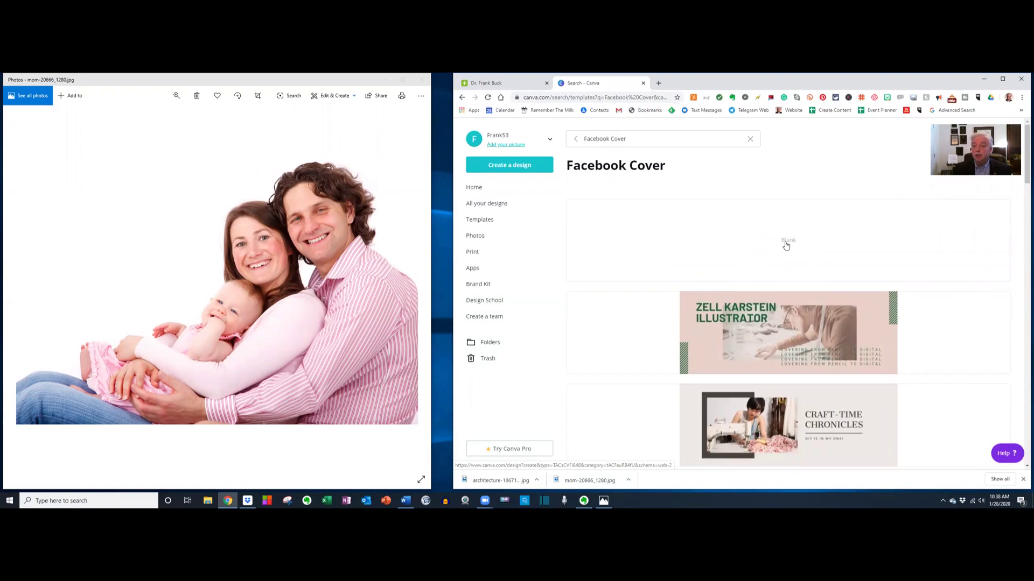
# Start a blank Facebook cover and drop the mom-20666 family photo from the desktop onto it.
pyautogui.click(786, 244)
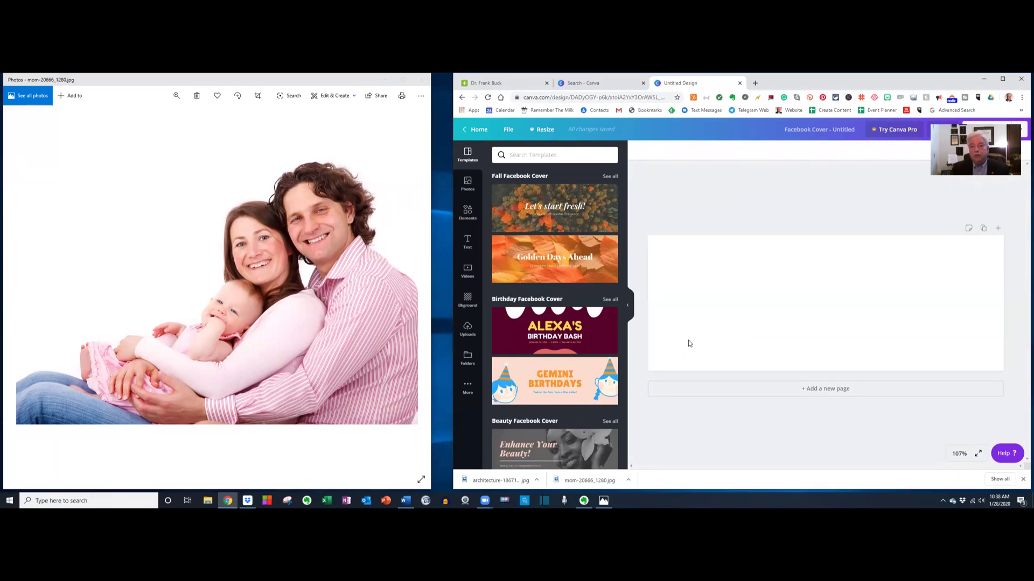
pyautogui.click(421, 79)
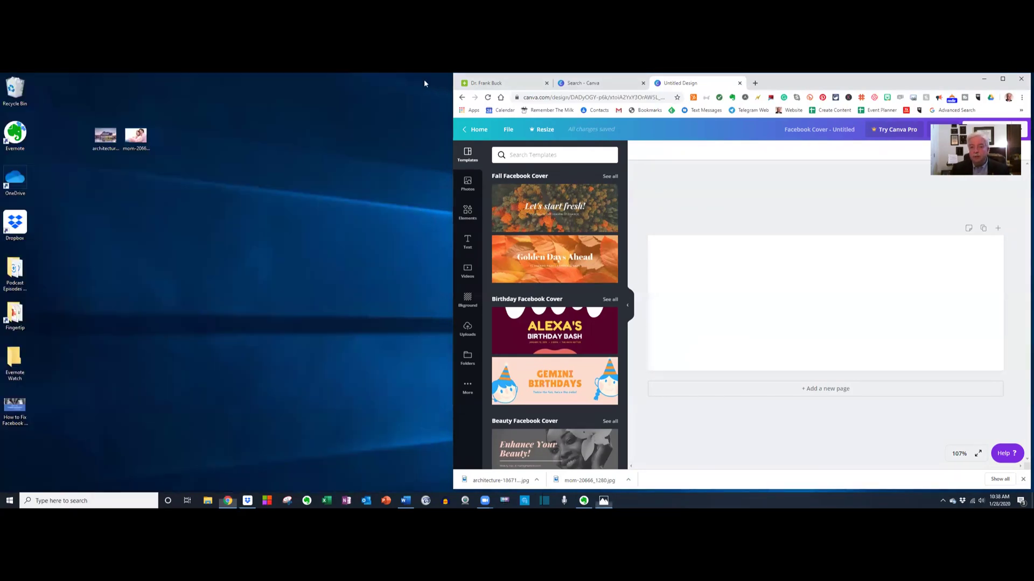
pyautogui.moveTo(143, 137); pyautogui.dragTo(716, 295)
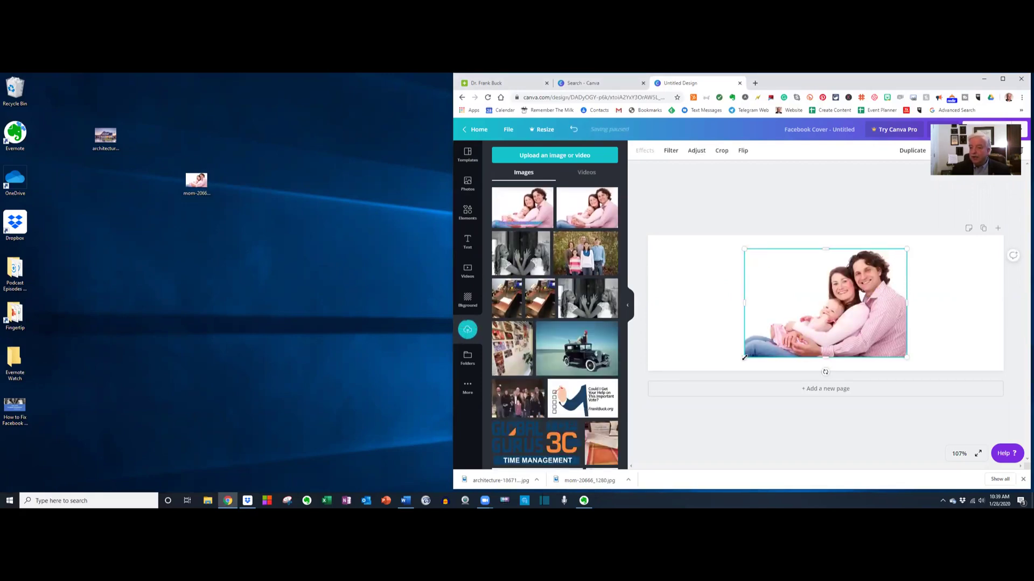
# Enlarge the family photo past the page edges and reposition it so the couple and baby show.
pyautogui.moveTo(744, 357); pyautogui.dragTo(722, 368)
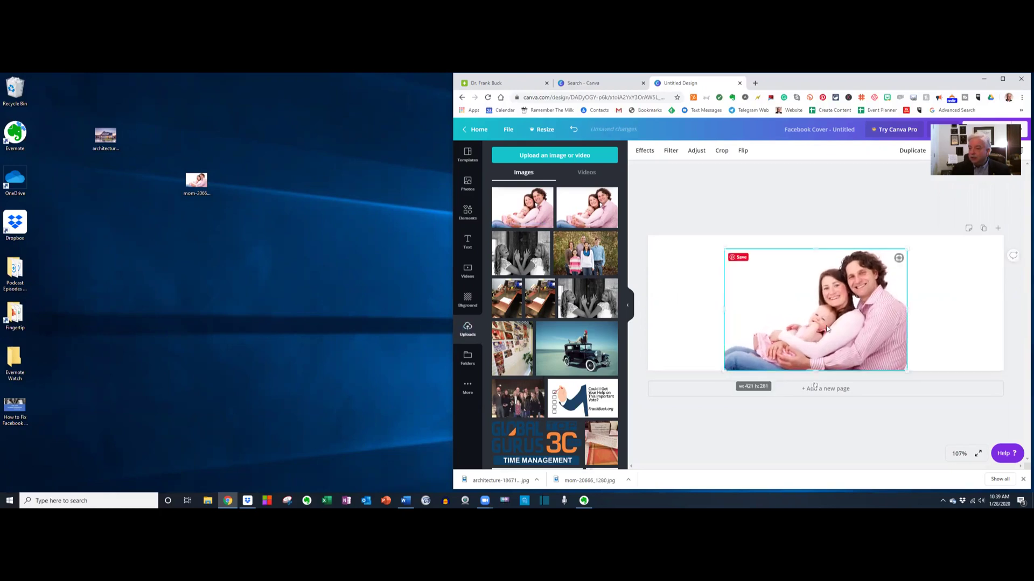
pyautogui.moveTo(906, 251); pyautogui.dragTo(923, 232)
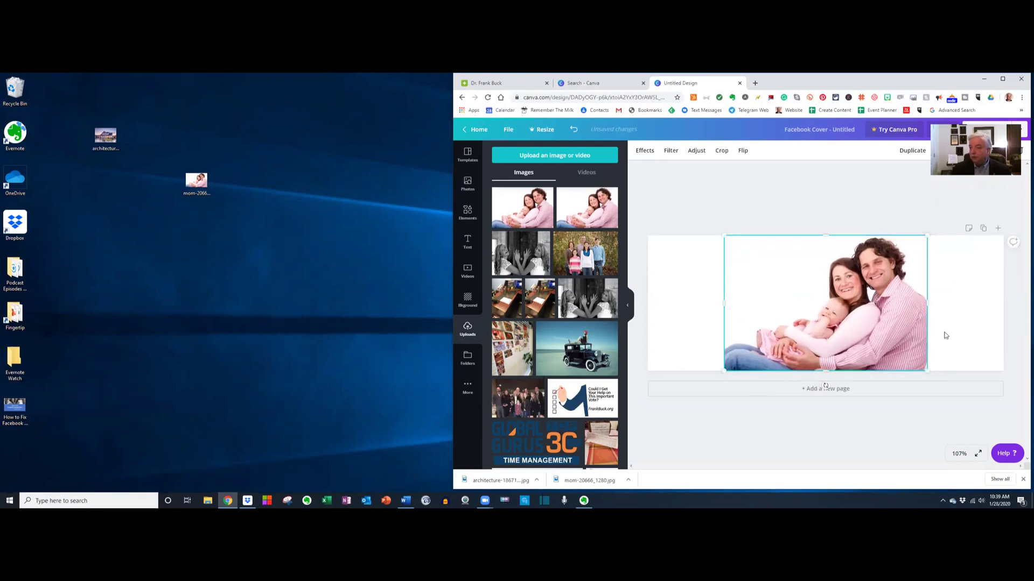
pyautogui.moveTo(928, 371); pyautogui.dragTo(1004, 422)
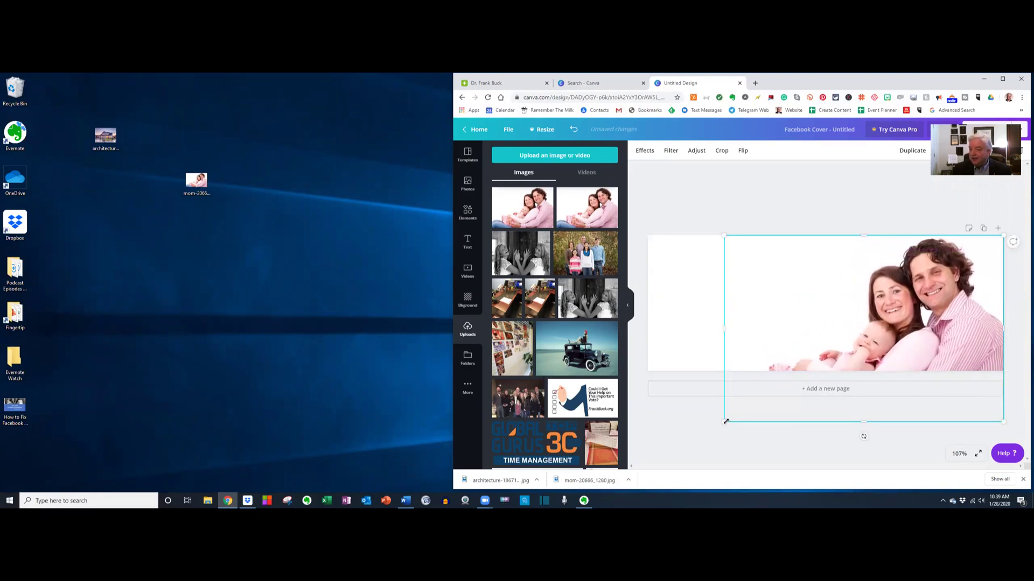
pyautogui.moveTo(725, 422); pyautogui.dragTo(629, 442)
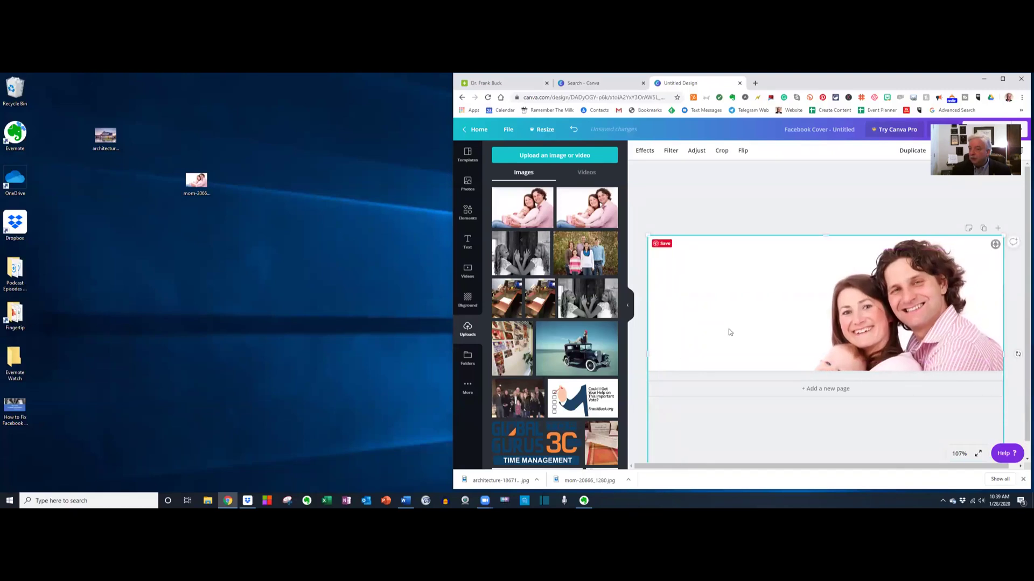
pyautogui.moveTo(734, 289); pyautogui.dragTo(731, 231)
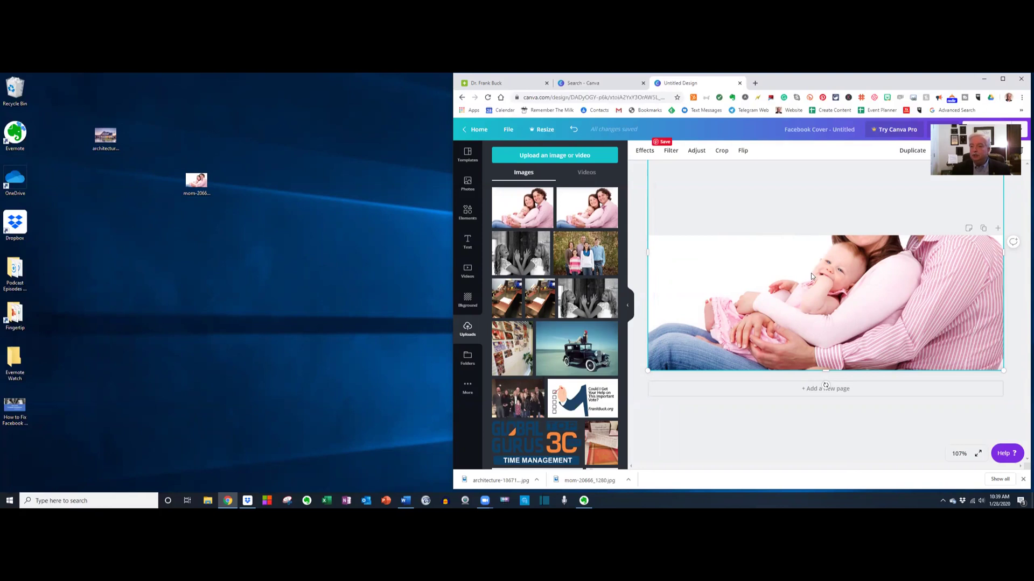
pyautogui.moveTo(810, 280); pyautogui.dragTo(811, 352)
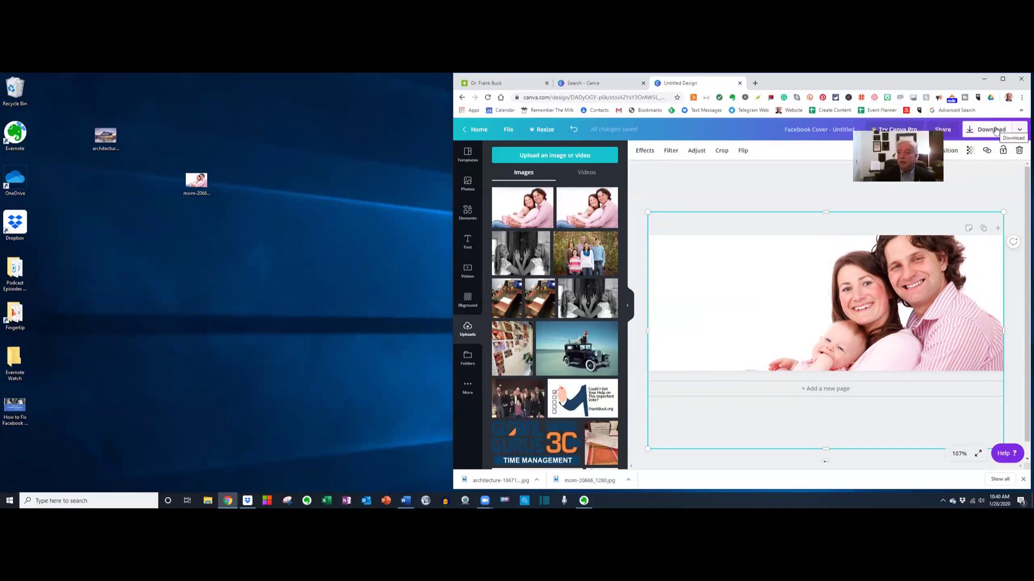
# Export the cover as a PNG, saved as Untitled design.png.
pyautogui.click(996, 131)
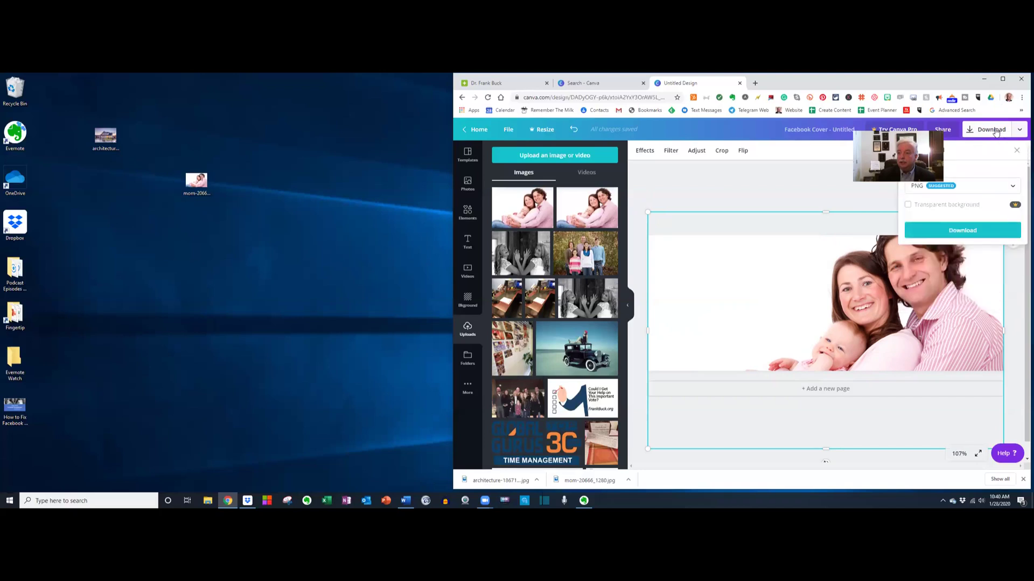
pyautogui.click(973, 231)
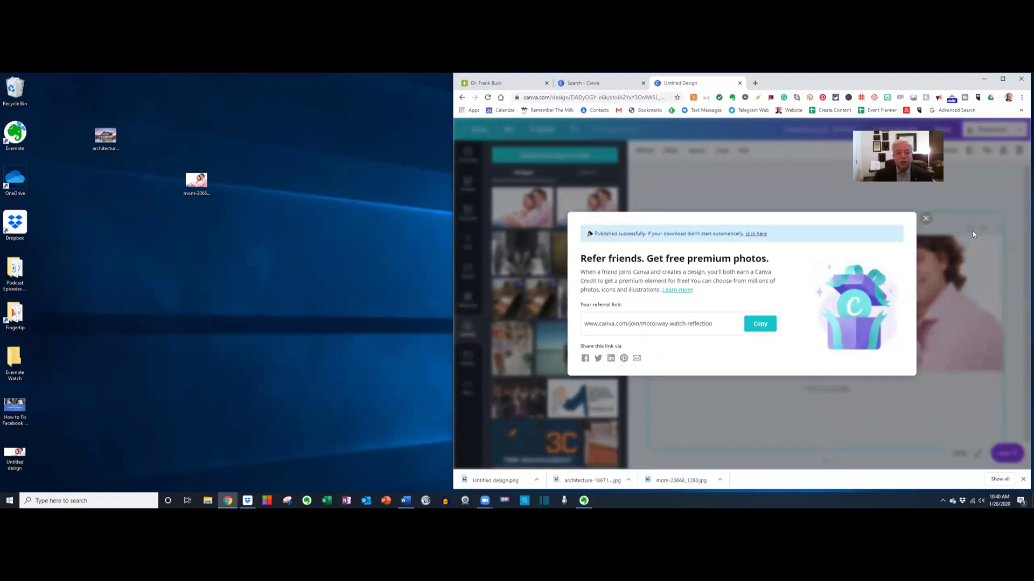
# Move Untitled design.png into view on the desktop, preview it in Photos, and close the viewer.
pyautogui.moveTo(18, 455); pyautogui.dragTo(245, 301)
pyautogui.doubleClick(261, 320)
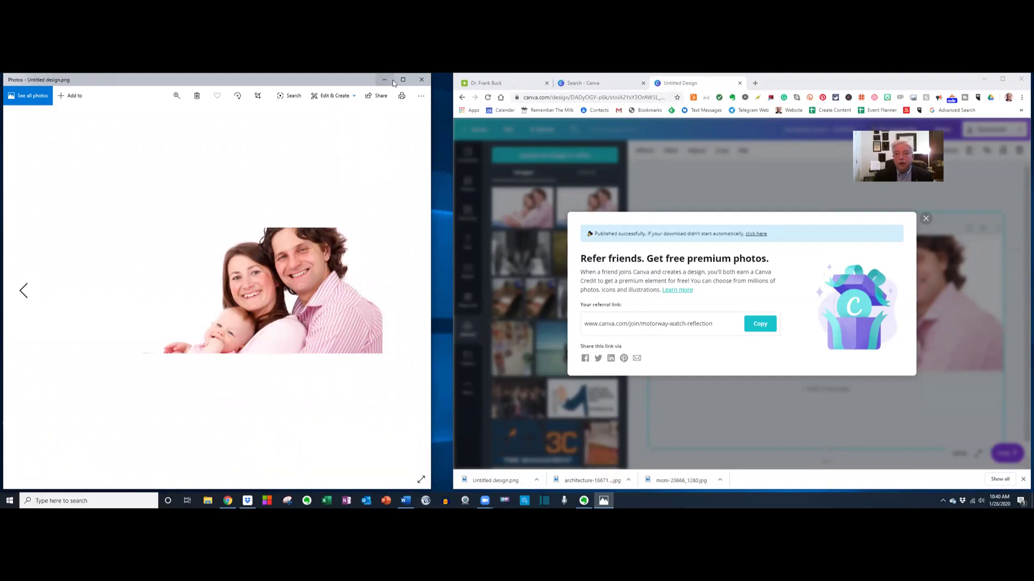
pyautogui.click(420, 79)
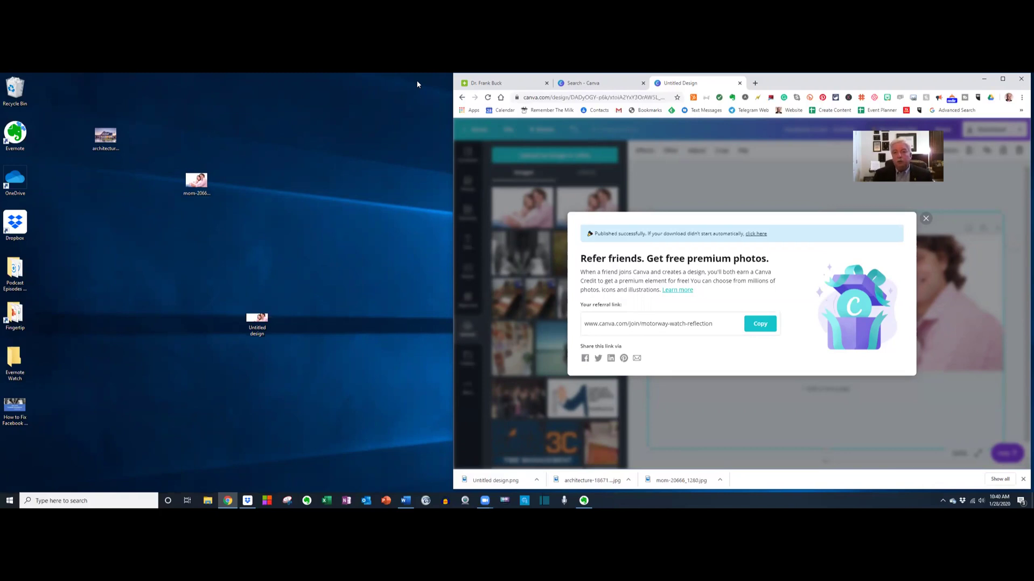
# Shrink the family photo uncropped onto the cover's right side, then preview the house image.
pyautogui.click(925, 220)
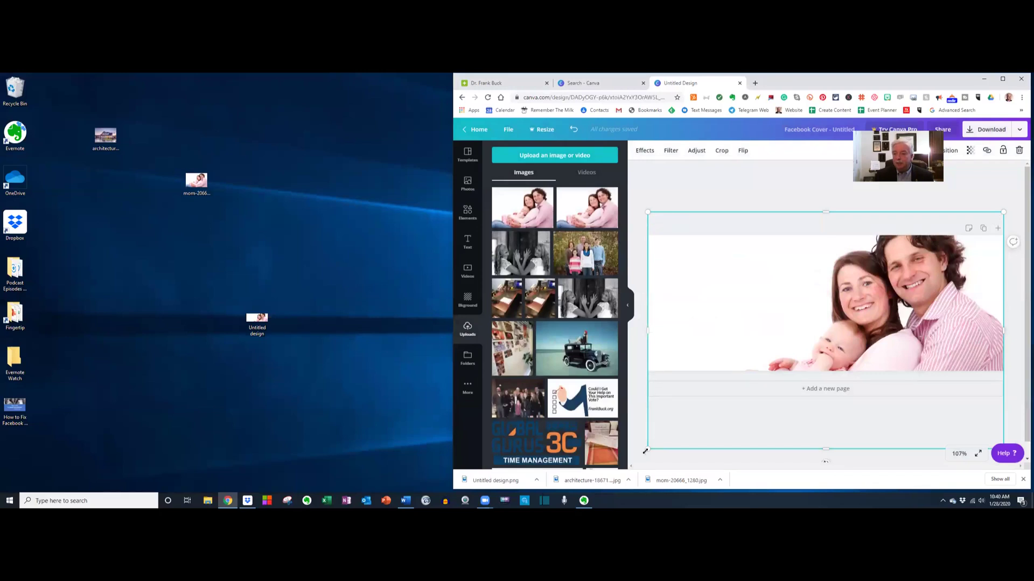
pyautogui.moveTo(648, 450); pyautogui.dragTo(818, 270)
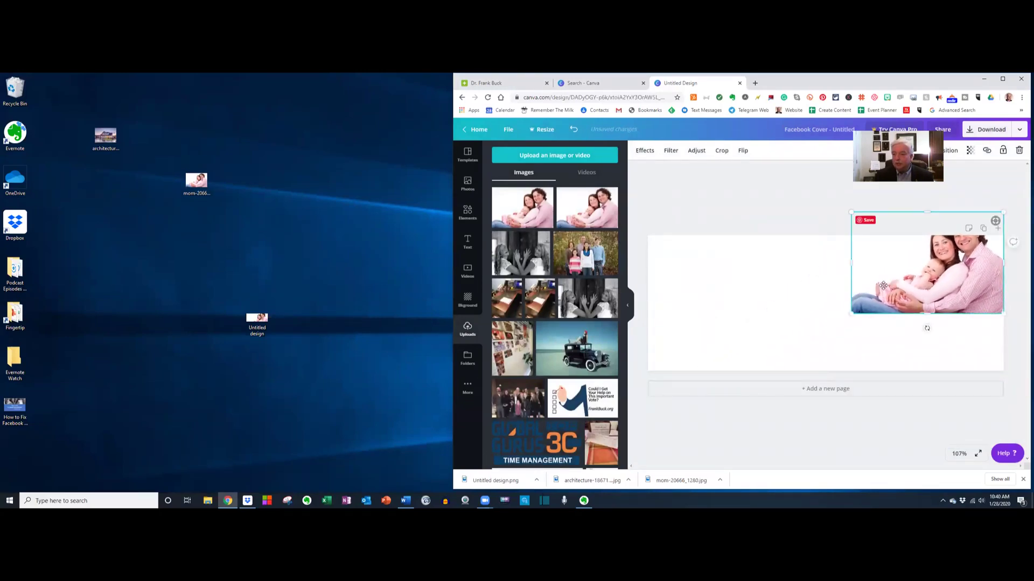
pyautogui.moveTo(882, 285); pyautogui.dragTo(865, 321)
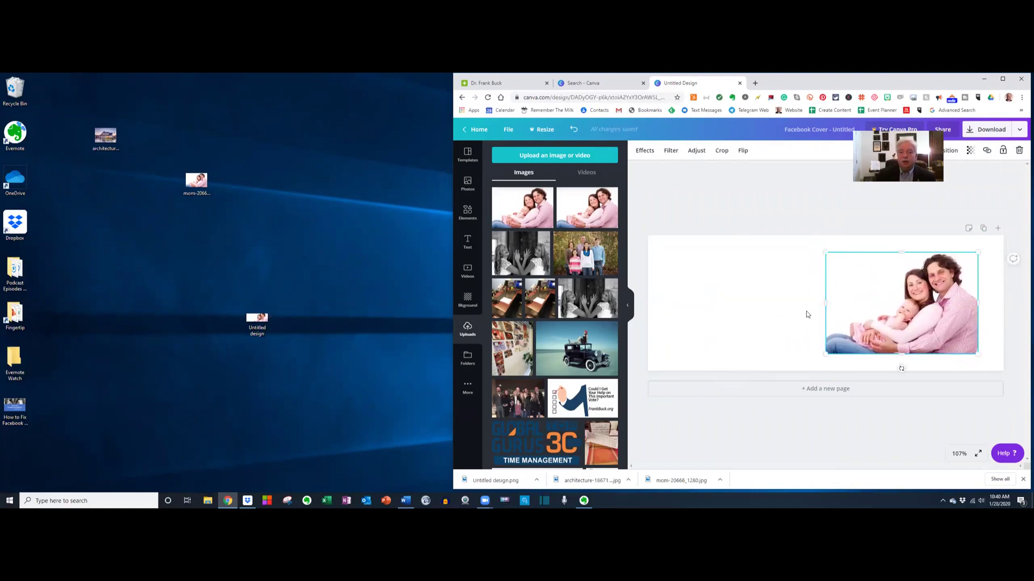
pyautogui.doubleClick(102, 139)
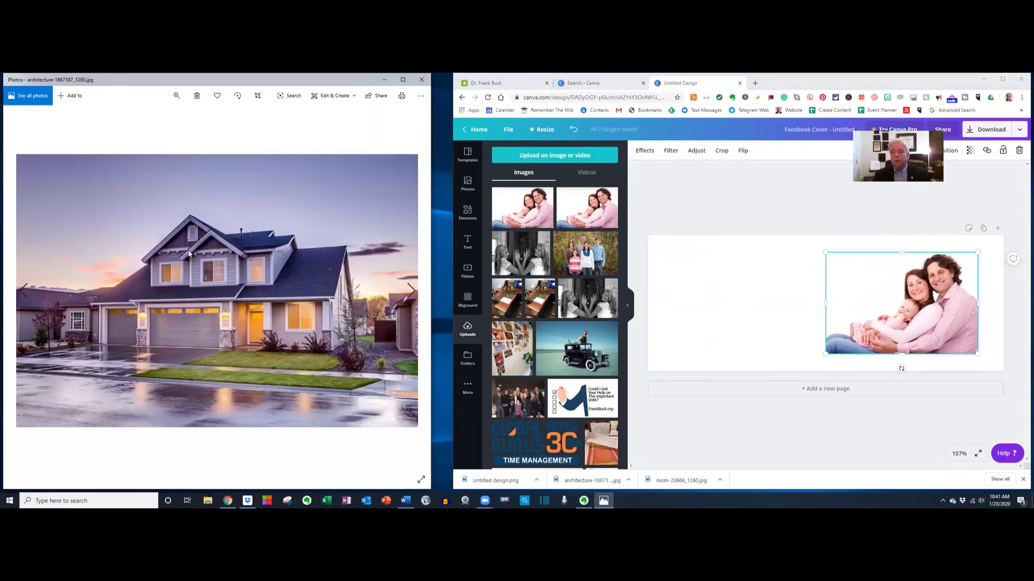
pyautogui.click(421, 80)
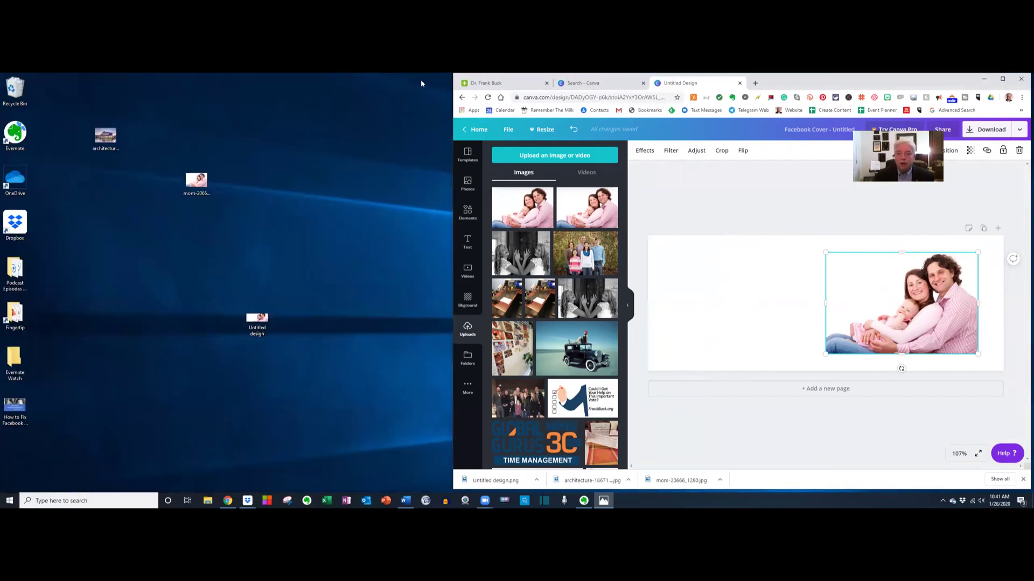
# Upload the house photo to the page's top-left and enlarge the family photo to full height on the right.
pyautogui.moveTo(105, 136); pyautogui.dragTo(700, 292)
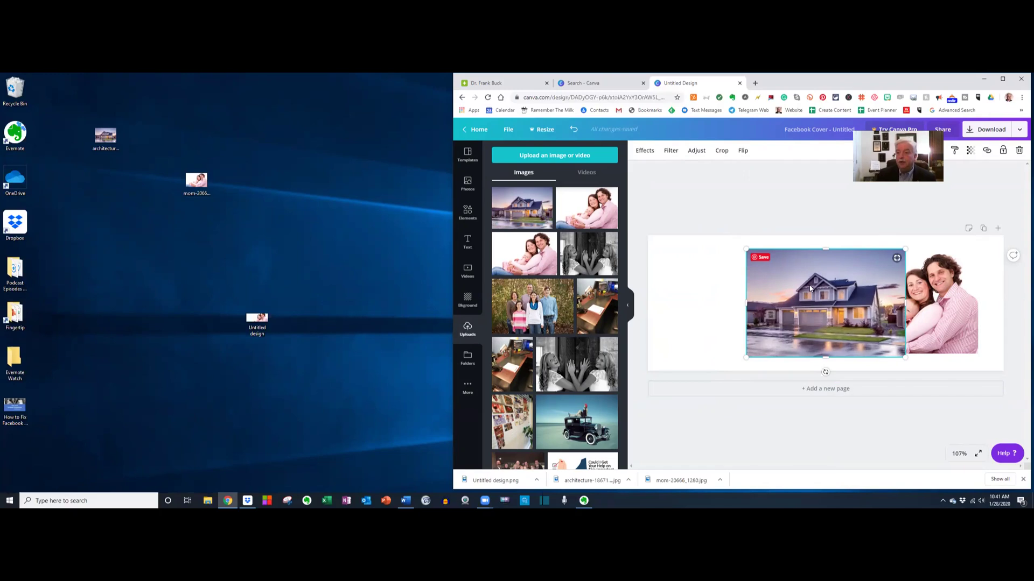
pyautogui.moveTo(810, 288); pyautogui.dragTo(710, 271)
pyautogui.moveTo(868, 308); pyautogui.dragTo(898, 288)
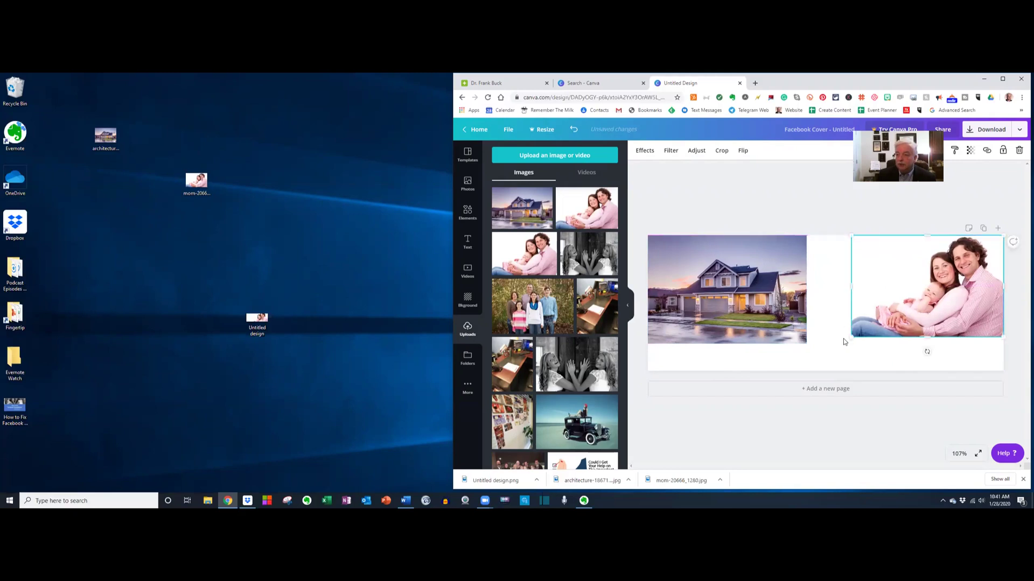
pyautogui.moveTo(852, 337); pyautogui.dragTo(805, 371)
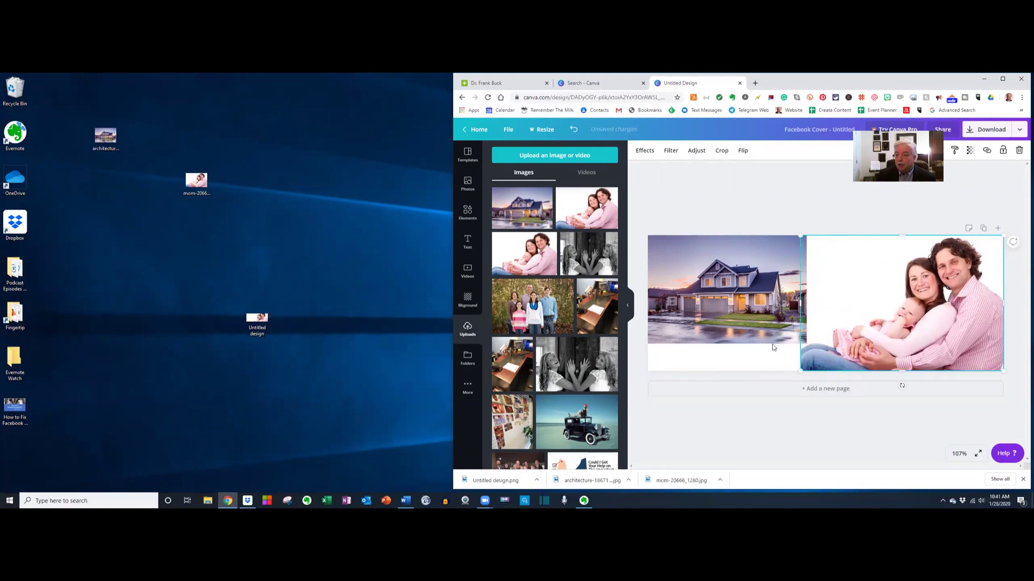
# Enlarge the house photo to fill the left side, aligned with the page's bottom edge.
pyautogui.click(662, 337)
pyautogui.moveTo(647, 342); pyautogui.dragTo(619, 359)
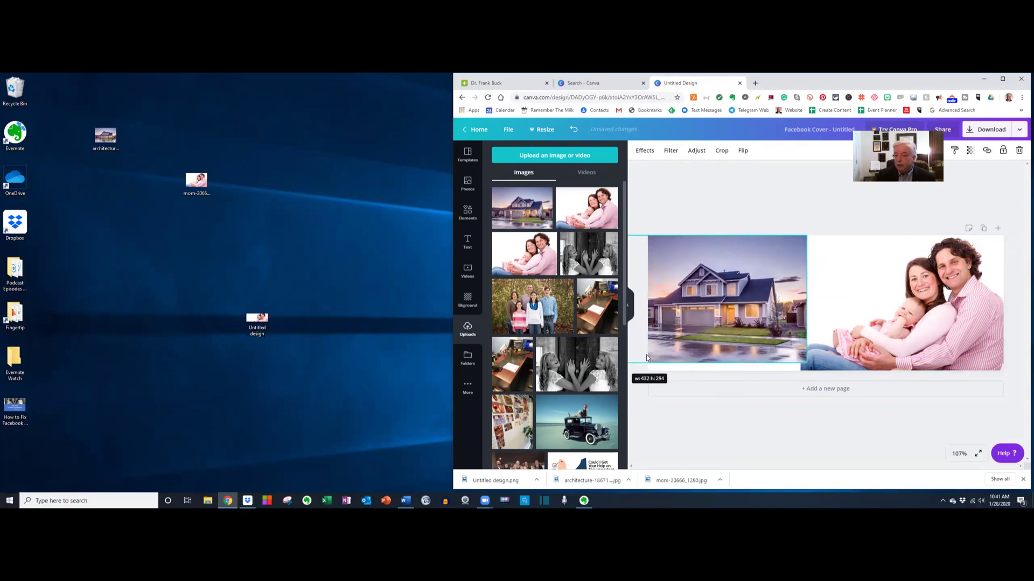
pyautogui.moveTo(697, 339); pyautogui.dragTo(690, 348)
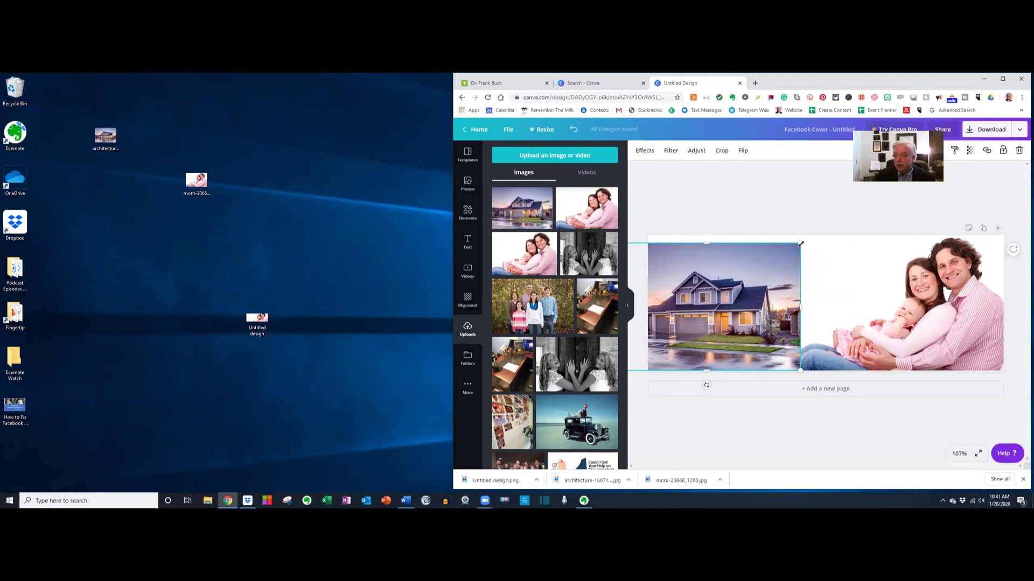
pyautogui.moveTo(801, 241); pyautogui.dragTo(811, 235)
pyautogui.moveTo(781, 286)
pyautogui.mouseDown()
pyautogui.moveTo(807, 282)
pyautogui.moveTo(792, 285)
pyautogui.mouseUp()
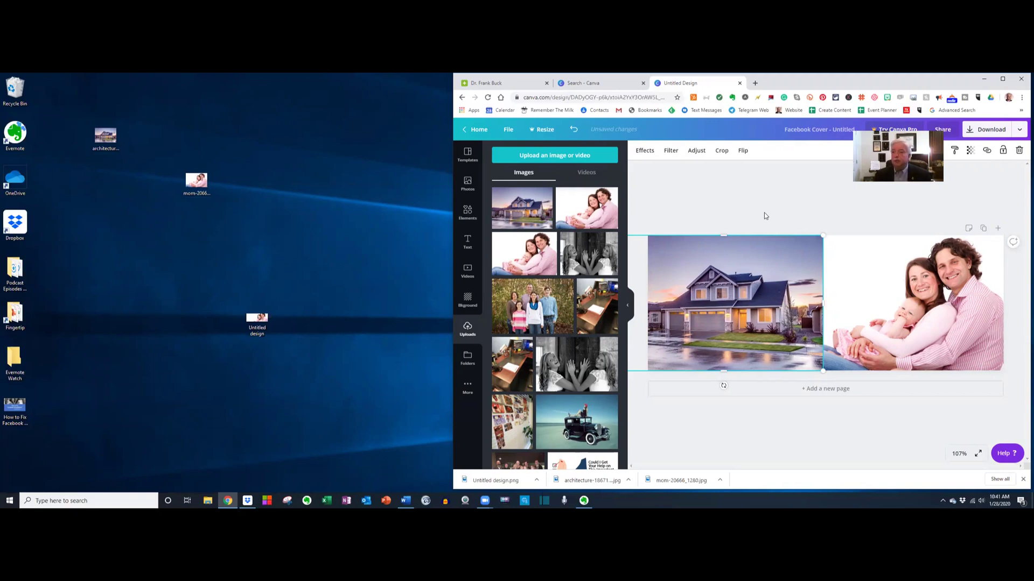
# Download the two-image cover as PNG and preview Untitled design (1).png from the desktop.
pyautogui.click(981, 133)
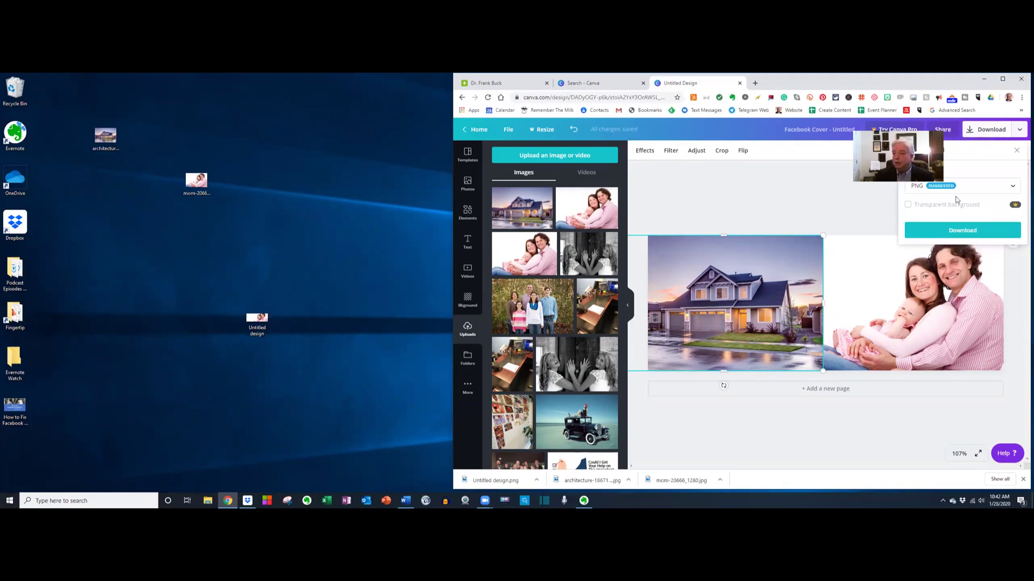
pyautogui.click(951, 231)
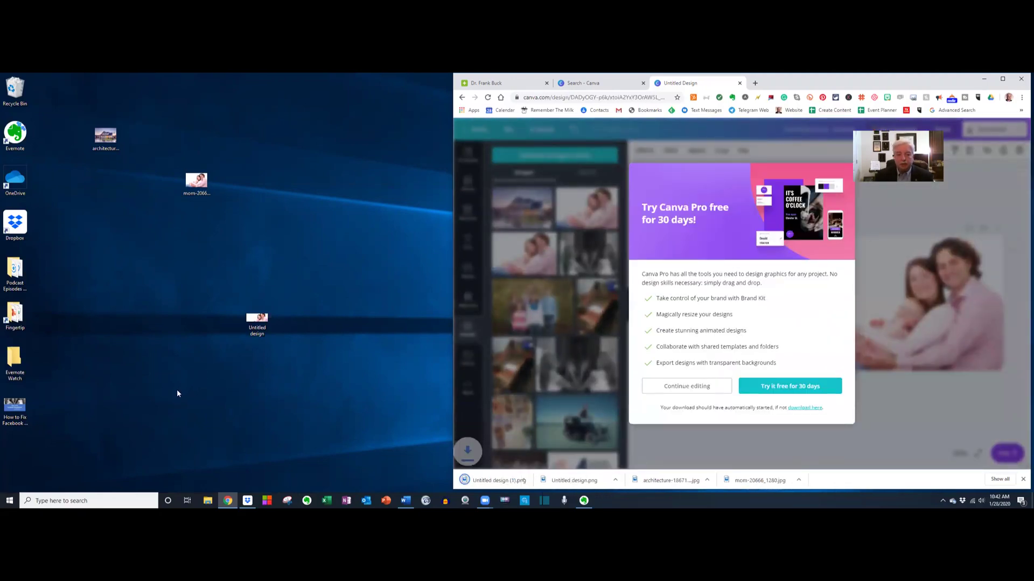
pyautogui.moveTo(16, 456); pyautogui.dragTo(274, 254)
pyautogui.doubleClick(286, 232)
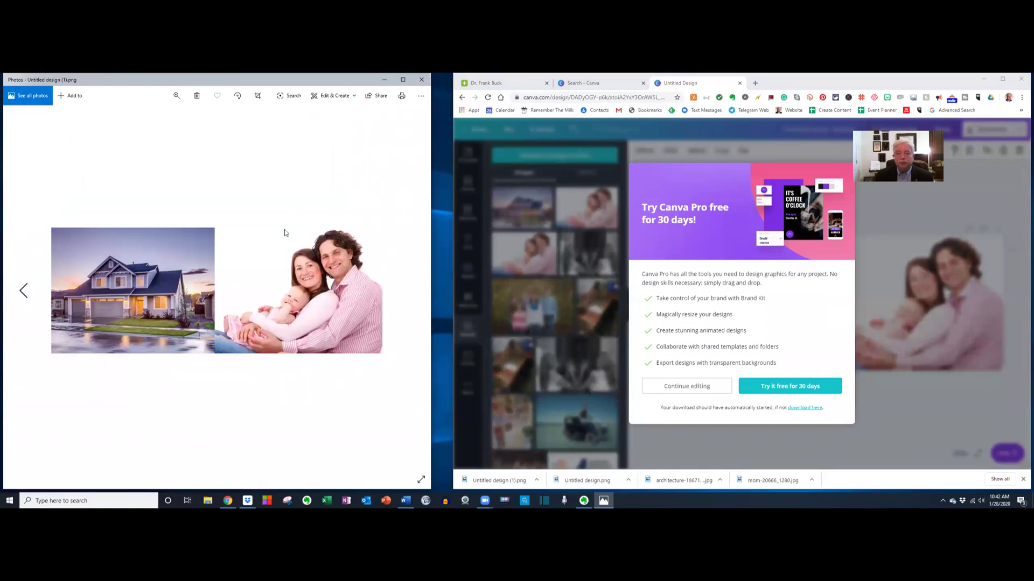
pyautogui.click(421, 82)
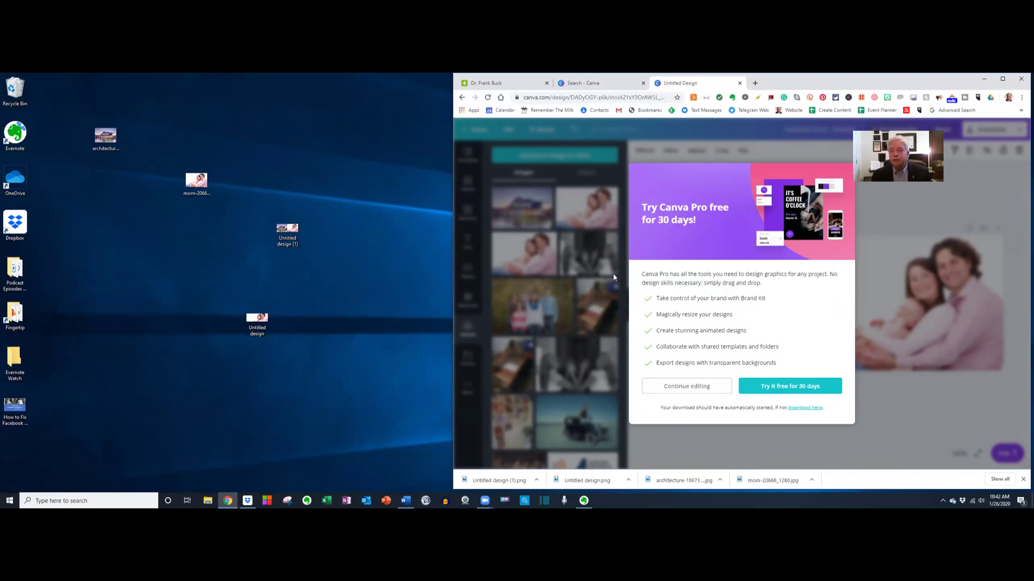
# Dismiss the Try Canva Pro pop-up and go to Home from the editor's top bar.
pyautogui.click(887, 410)
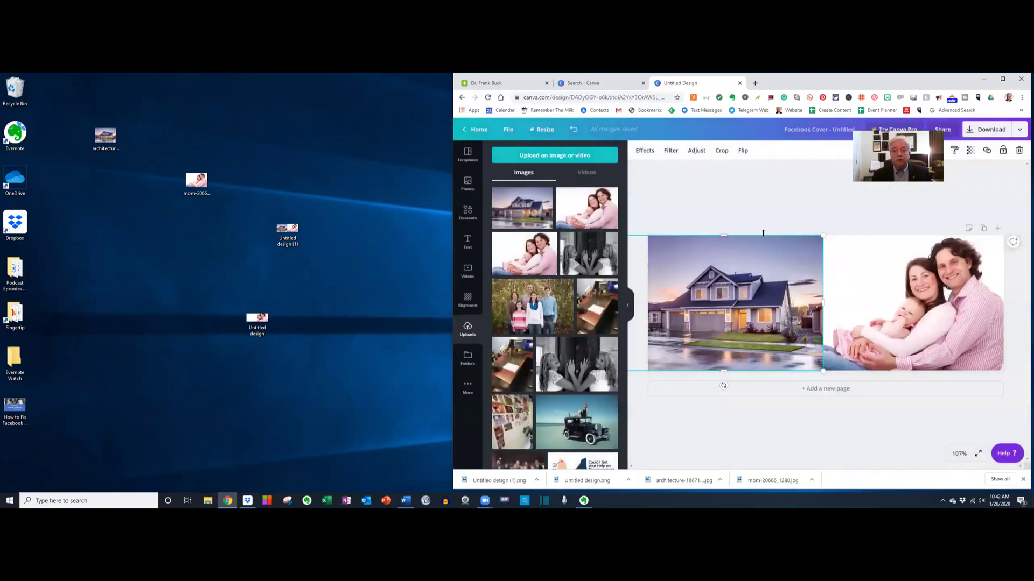
pyautogui.click(472, 130)
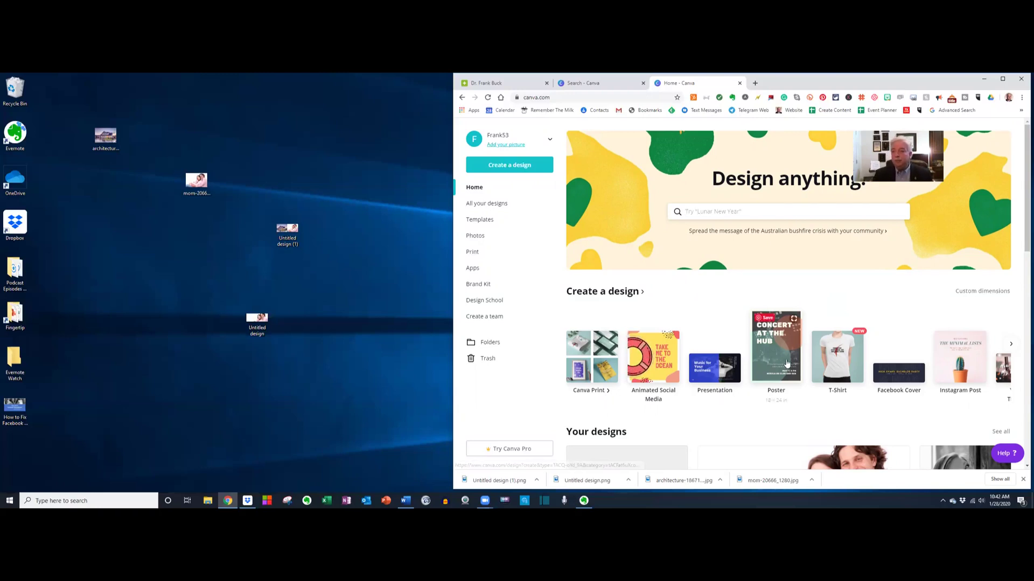
# Advance the Create a design carousel to show Blog Banner, Instagram Story and Facebook Ad.
pyautogui.click(1011, 344)
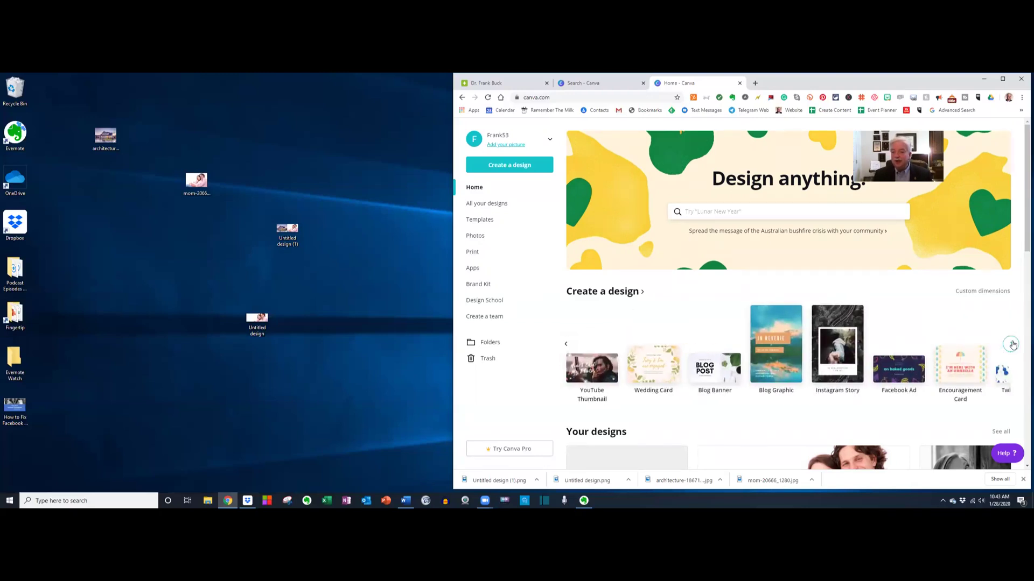